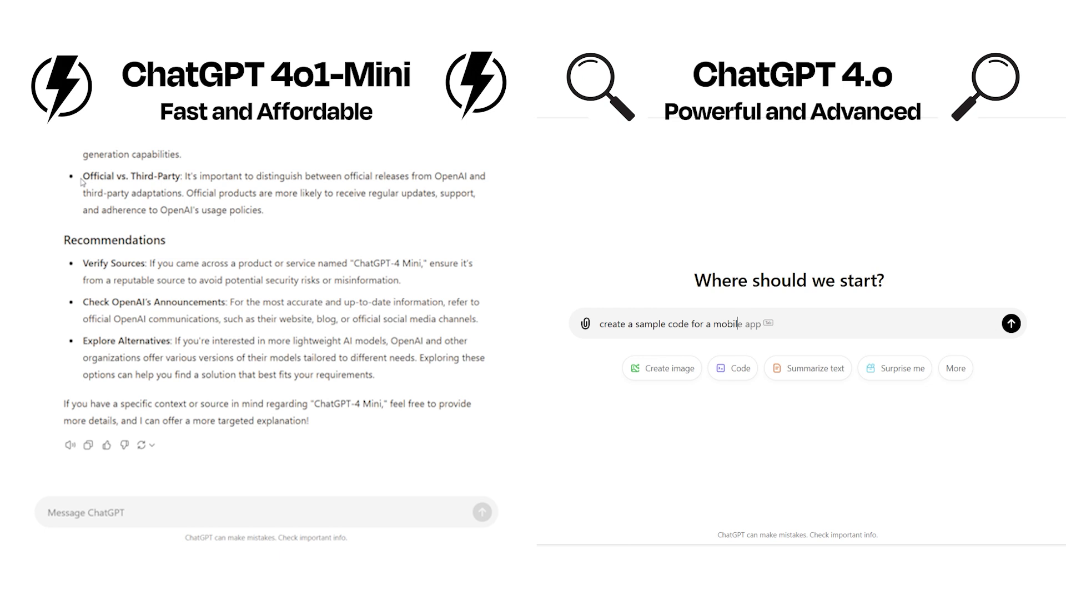
Send the 4o model the prompt 'create a sample code for a mobile game'.
text(e game)
key(Return)
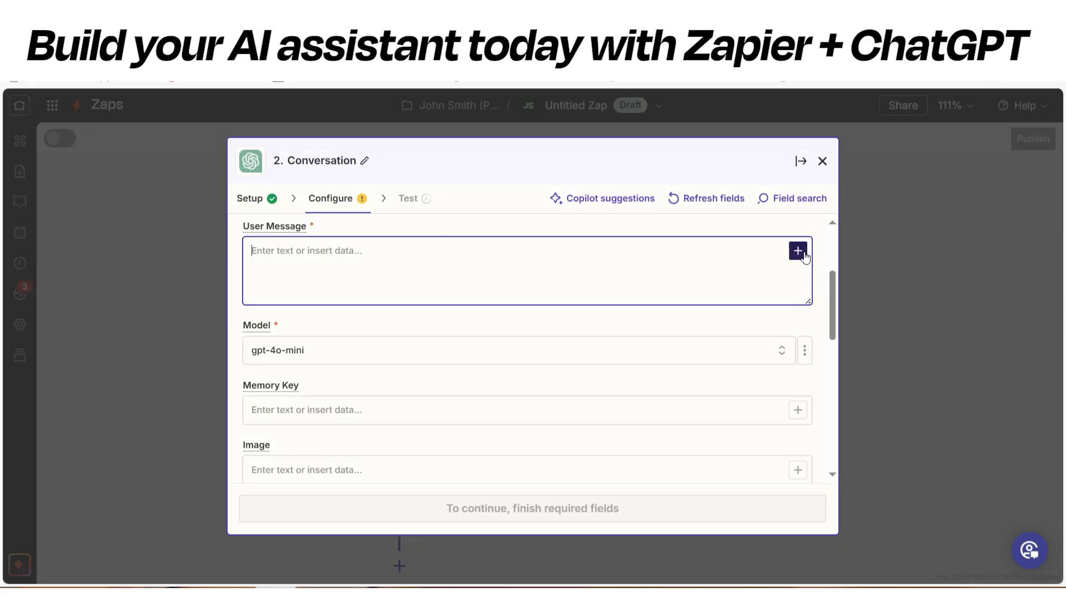
Map the Slack message Text into User Message and write assistant instructions asking for analytics.
click(802, 253)
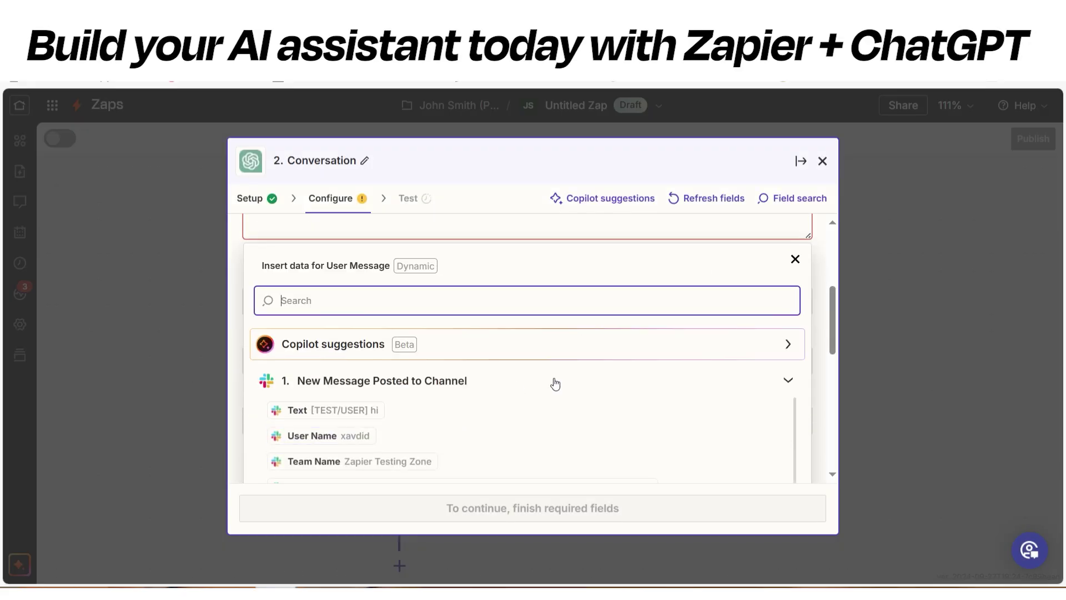
click(372, 414)
drag(833, 283, 879, 393)
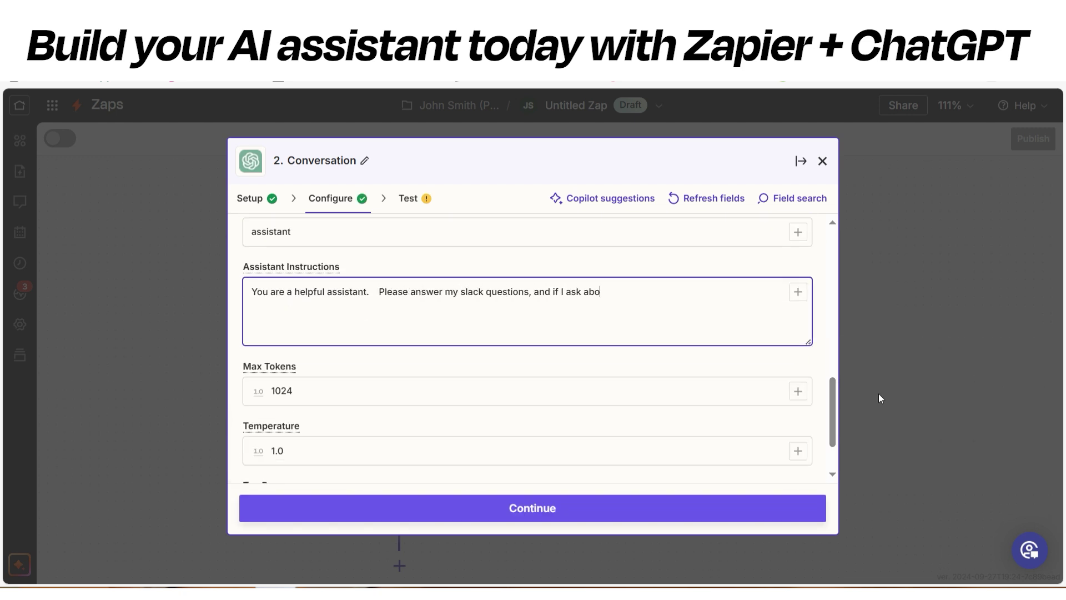
text(ance, send me analytics of how it is doing.)
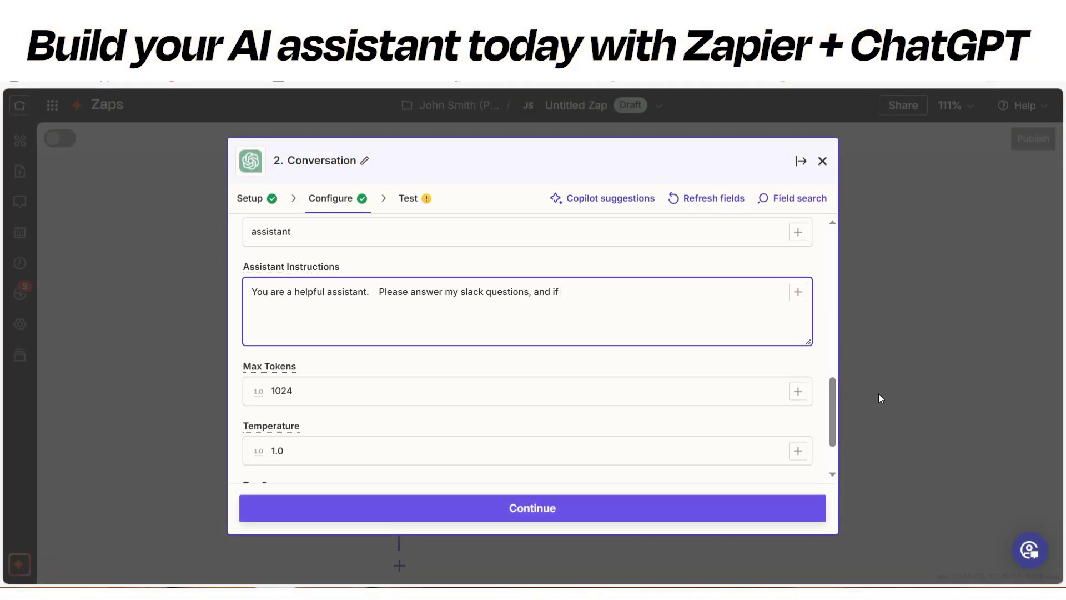
Add the instruction 'I ask about my blog performance, send me analytics of how it d…'.
text(I ask about my blog performance, send me analytics of how it d)
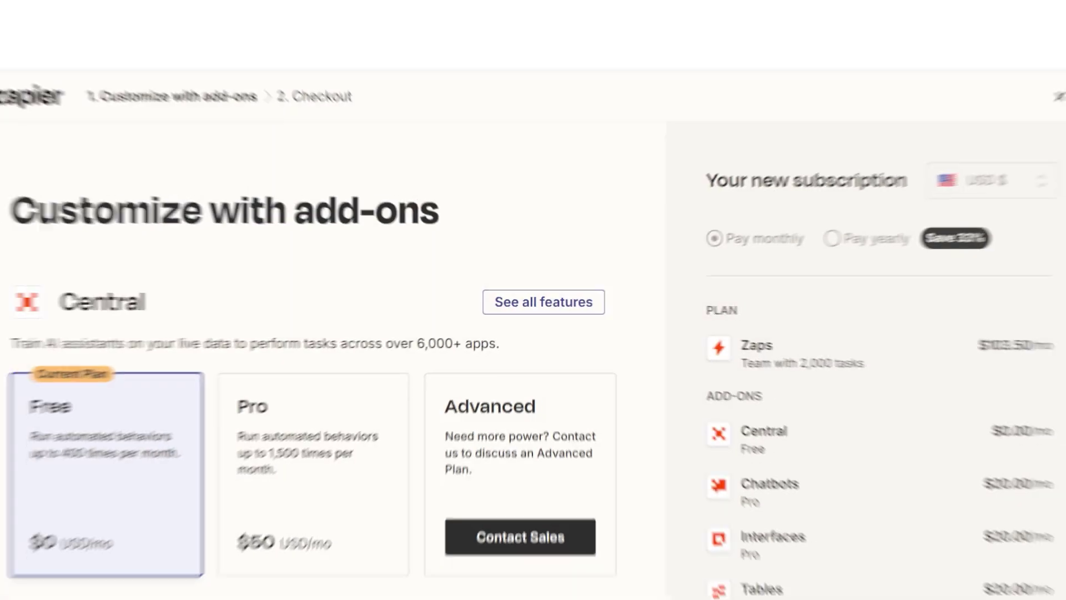
Scroll through the Customize with add-ons pricing options.
scroll(1063, 170, down, 5)
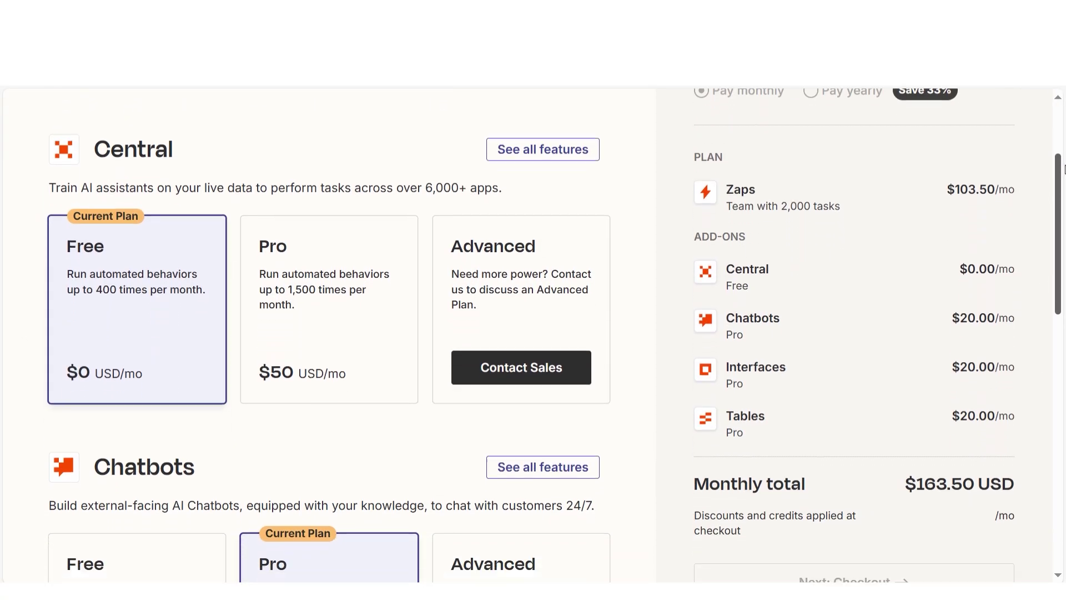
scroll(1063, 169, down, 10)
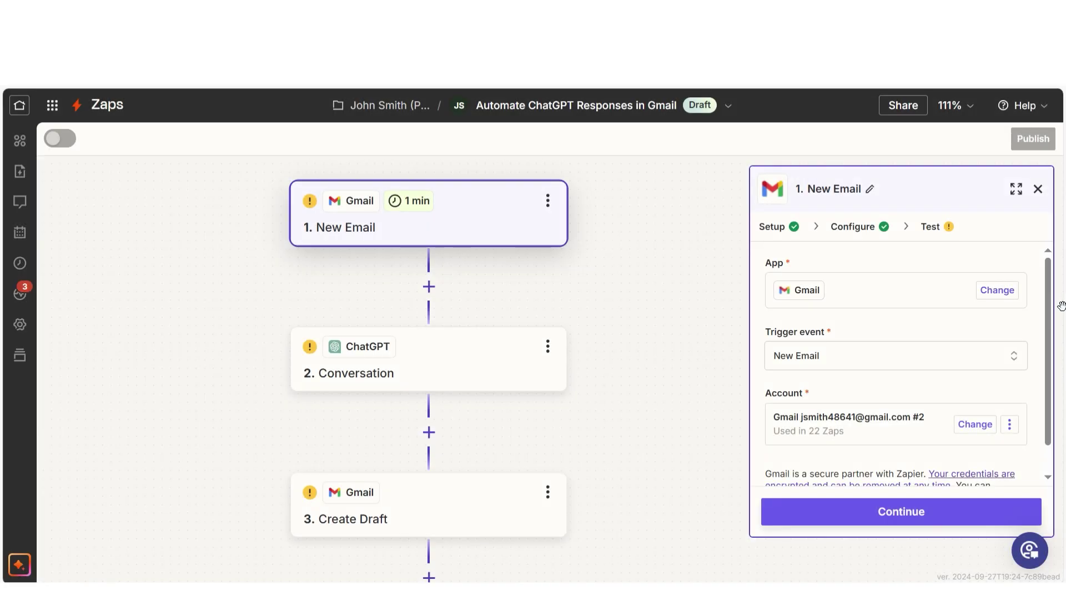
Expand the Gmail New Email trigger panel and continue past its setup.
click(1018, 189)
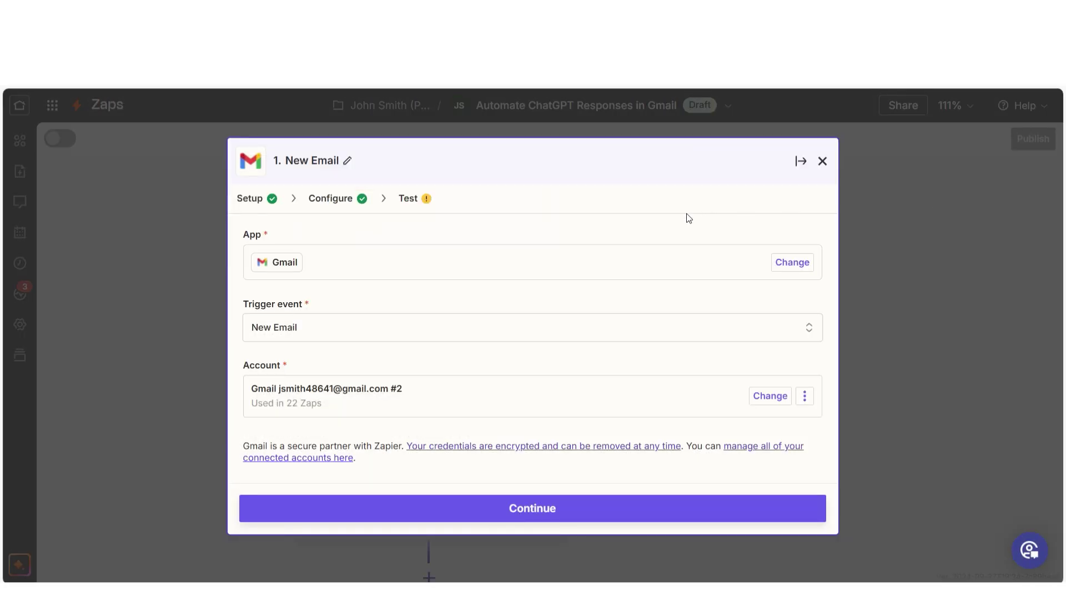
click(646, 503)
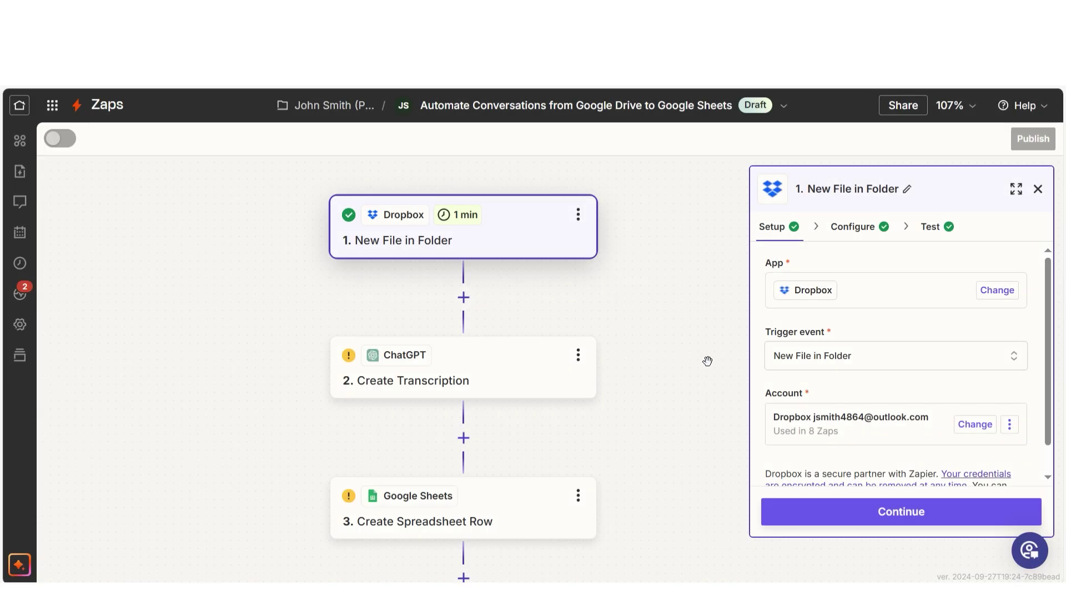
Finish the Dropbox trigger's configuration and test it using File A as the record.
click(837, 513)
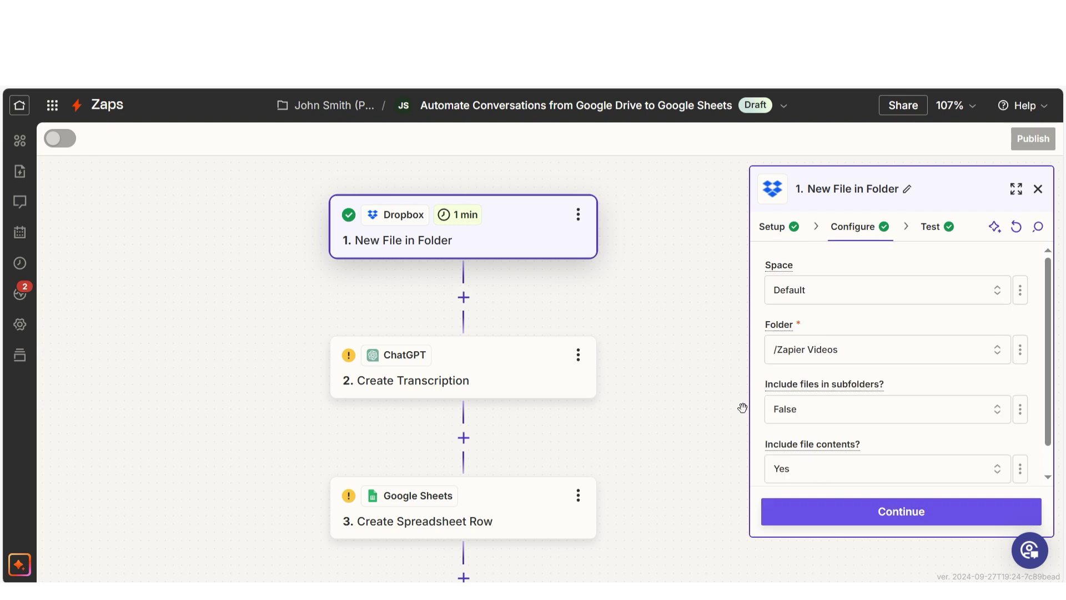
click(840, 511)
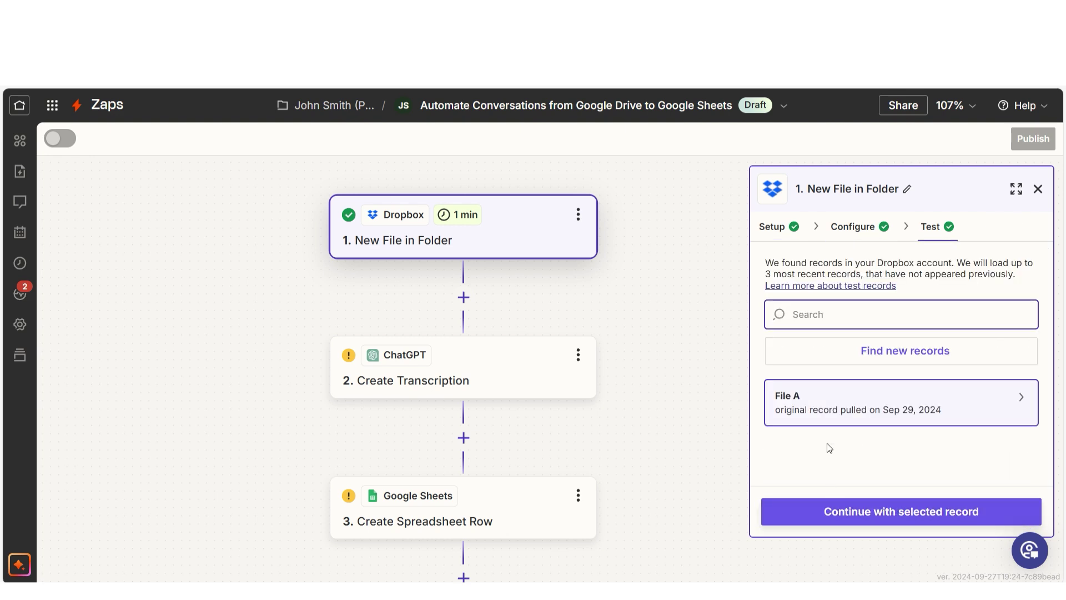
click(837, 511)
drag(1050, 300, 1050, 327)
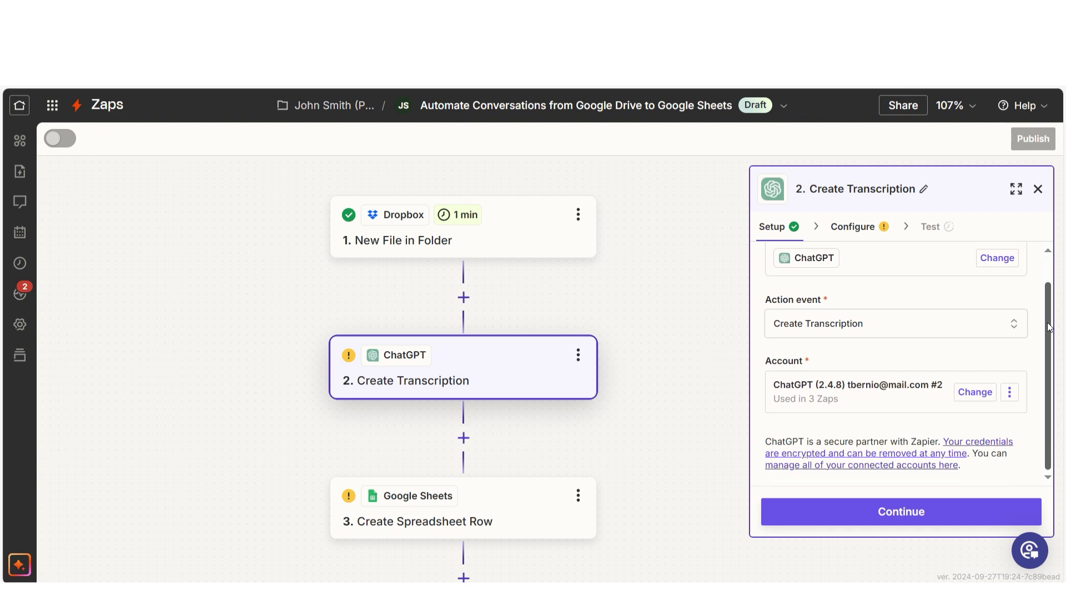
click(915, 510)
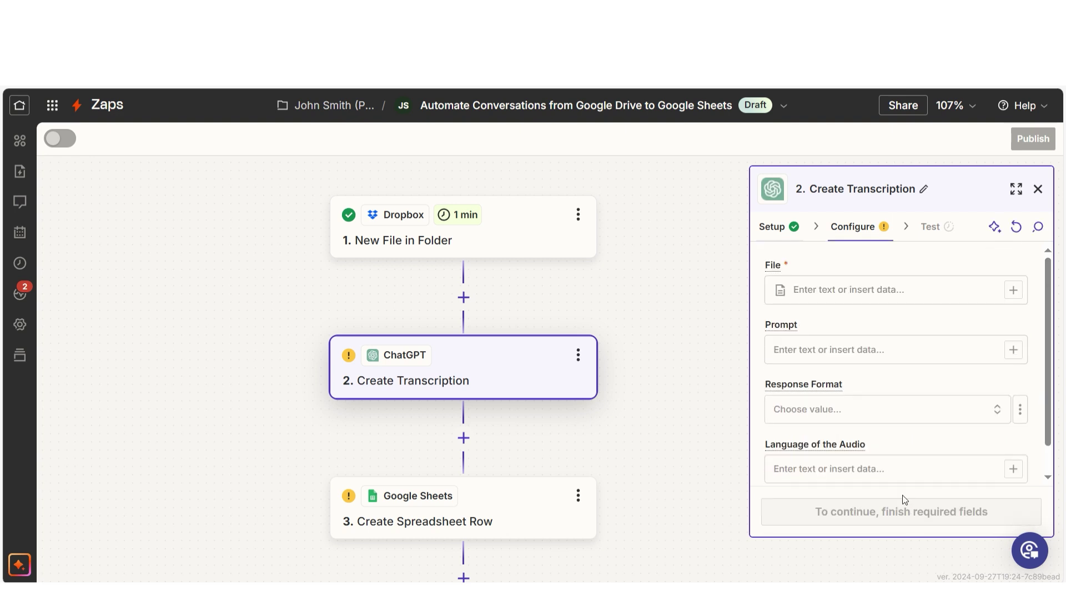
Map the Dropbox file into the Create Transcription File field and begin entering the audio language.
click(1013, 290)
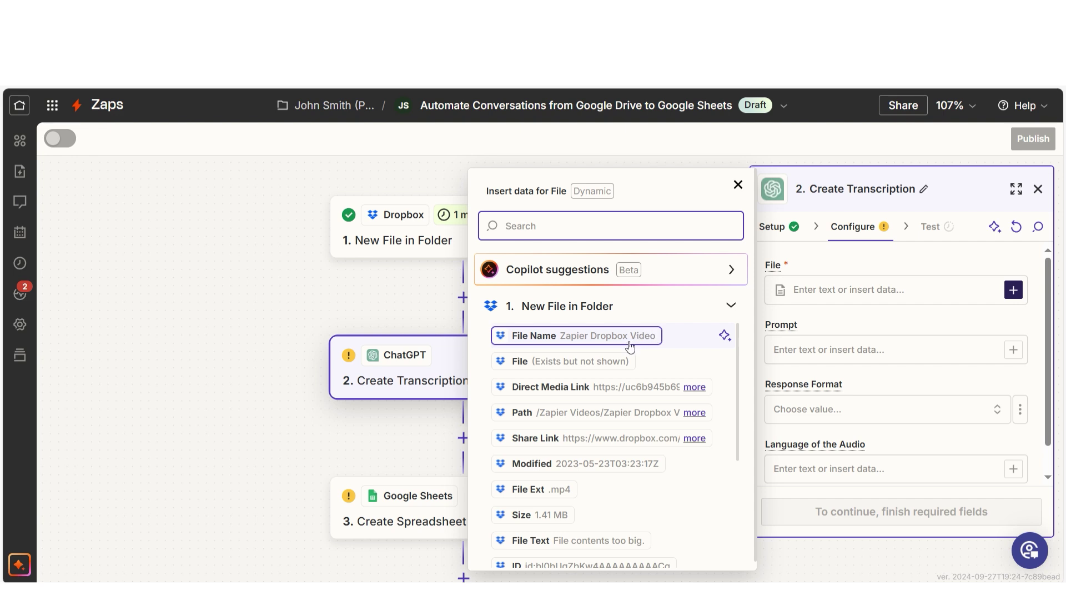
click(607, 362)
scroll(928, 326, down, 1)
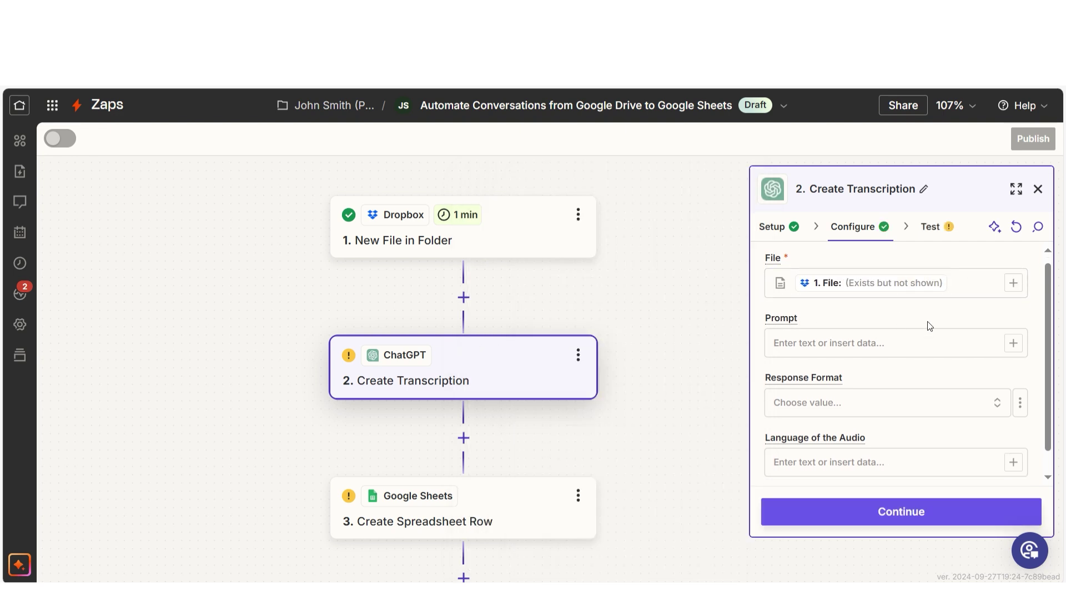
click(894, 448)
text(E)
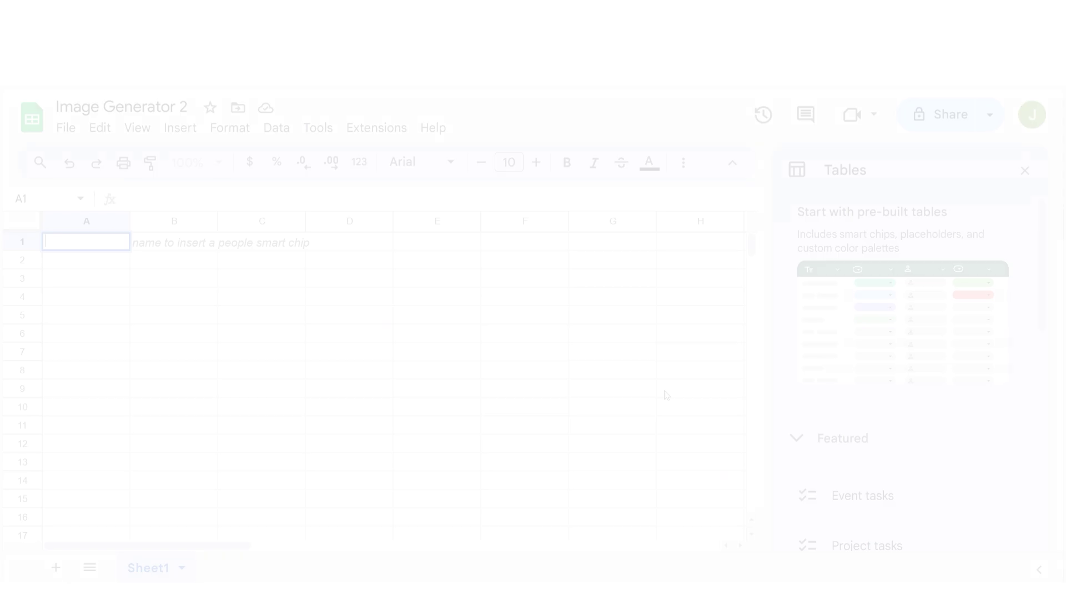
Enter A futuristic car, A dog holding a banana, A proboscis monkey, A colorful cartoon in A1–A4.
text(futuristic car)
key(Return)
text(A dog holding a banana)
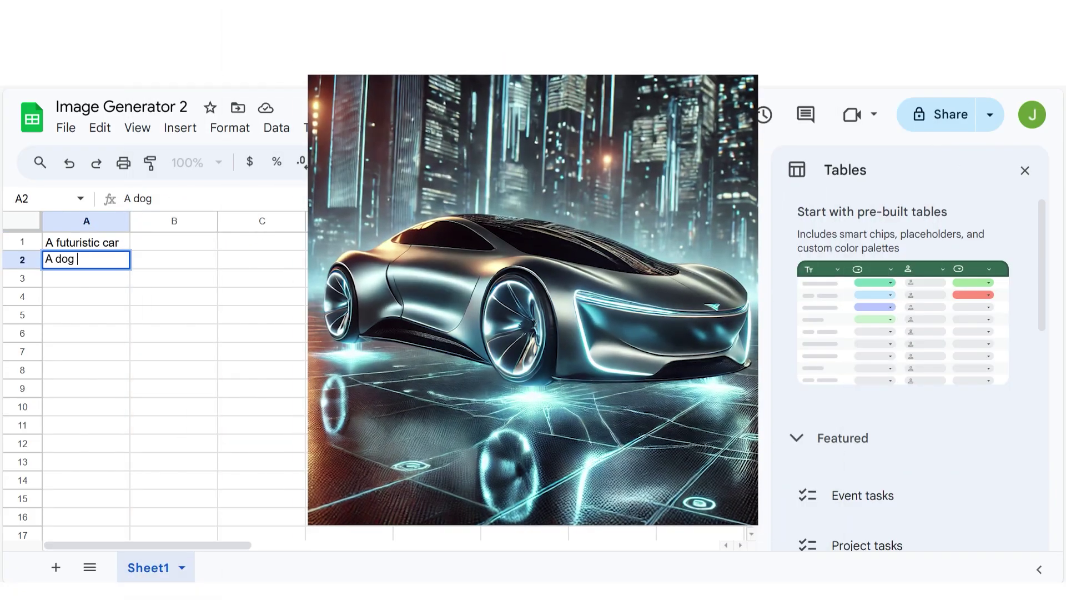
key(Return)
text(A proboscis monkey)
key(Return)
text(A colorful cartoon)
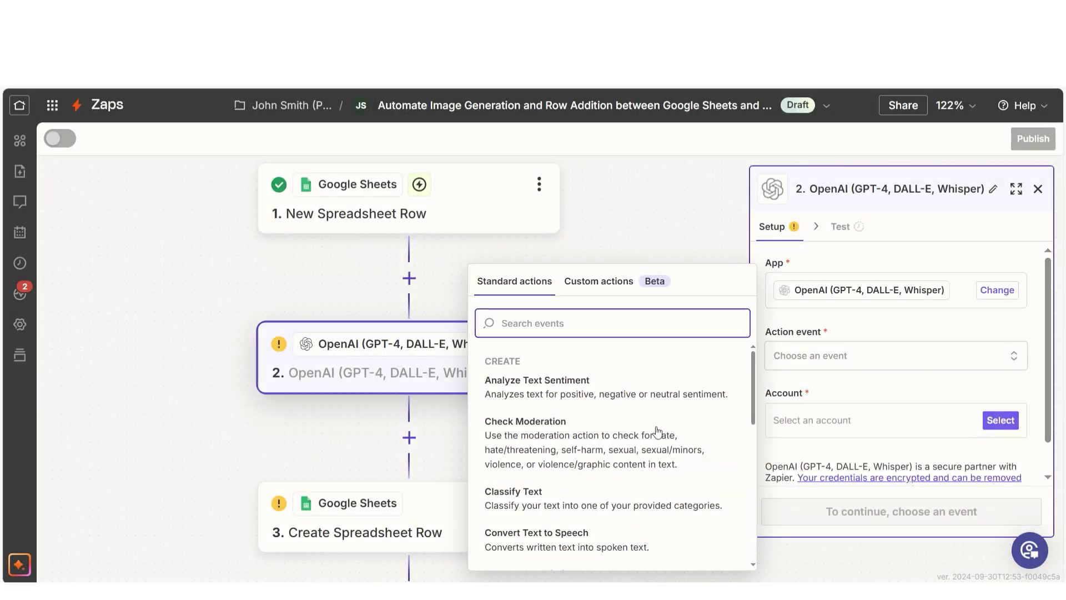
Set the OpenAI step to Generate Image With DALL·E 3 with the personal account, prompt mapped to Request.
drag(754, 431, 755, 481)
click(522, 461)
click(999, 420)
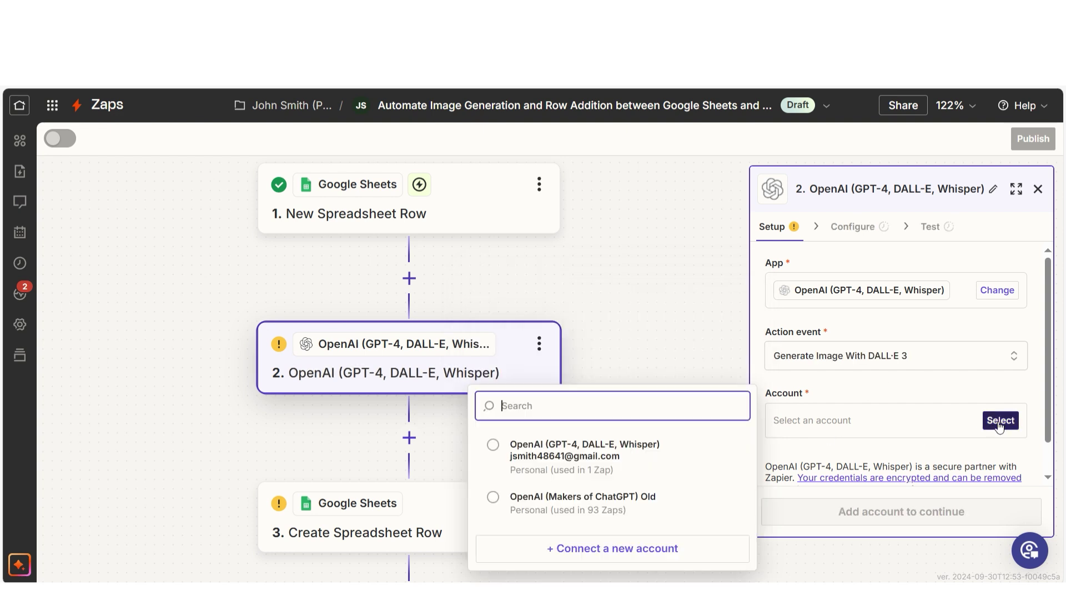
click(655, 454)
click(915, 513)
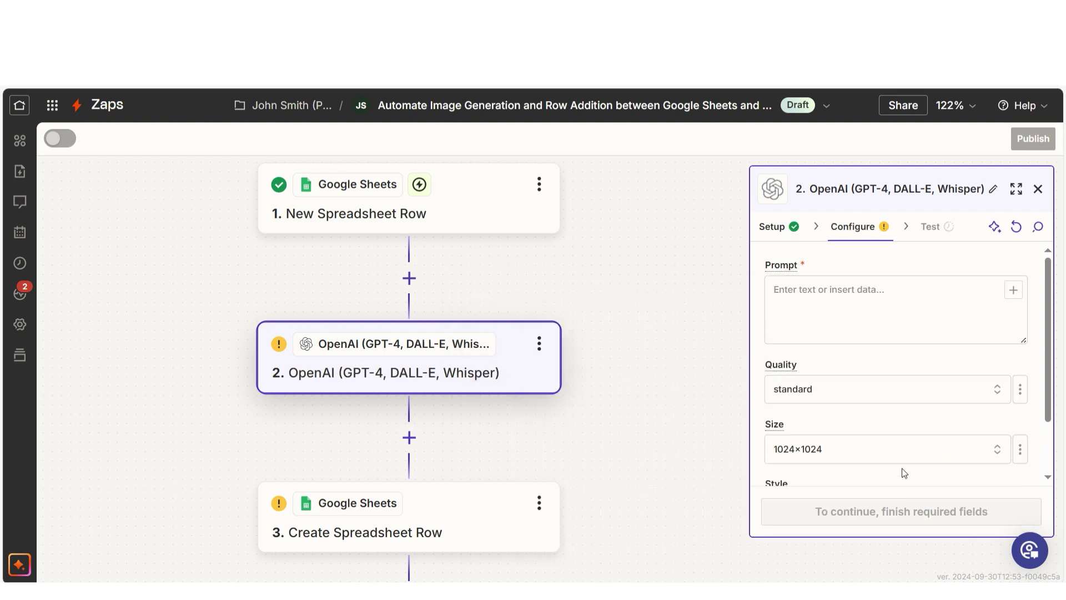
click(1014, 289)
click(611, 469)
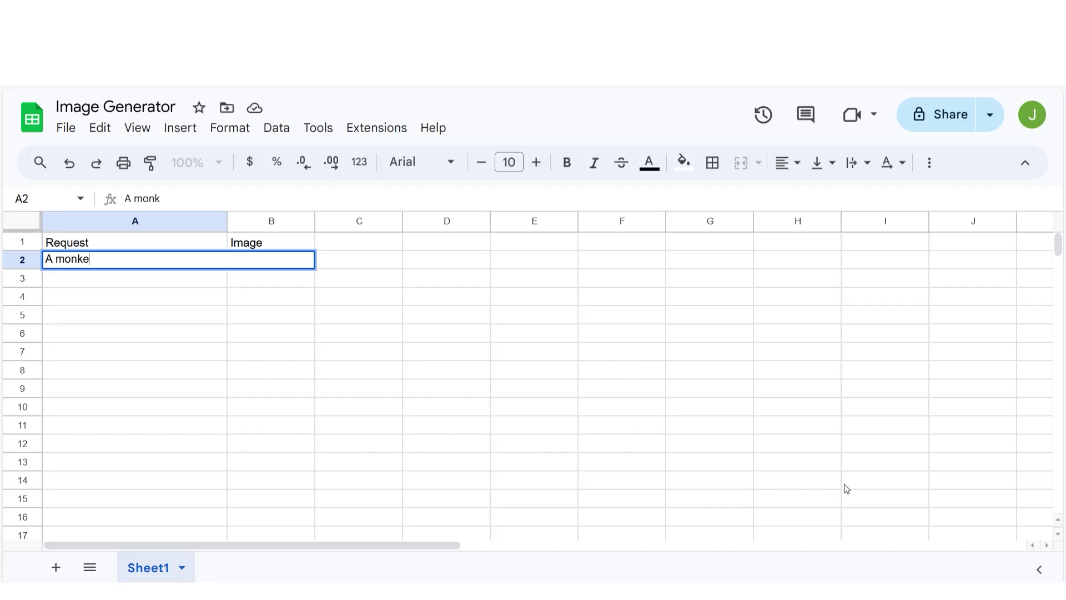
Commit the monkey request in A2, then test the sheet trigger and continue with its record.
key(Tab)
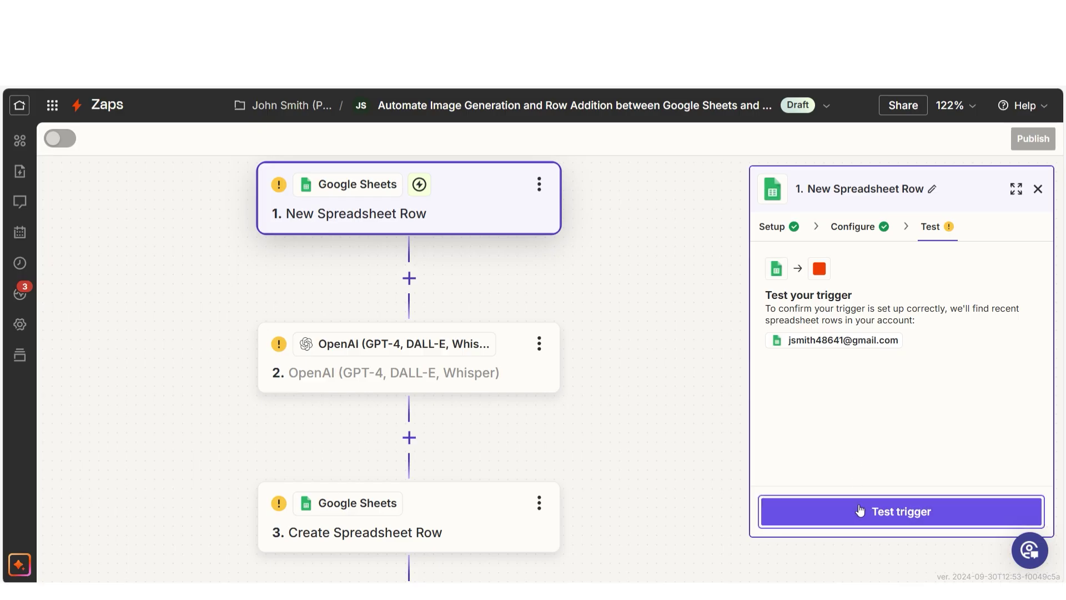
click(862, 510)
click(863, 511)
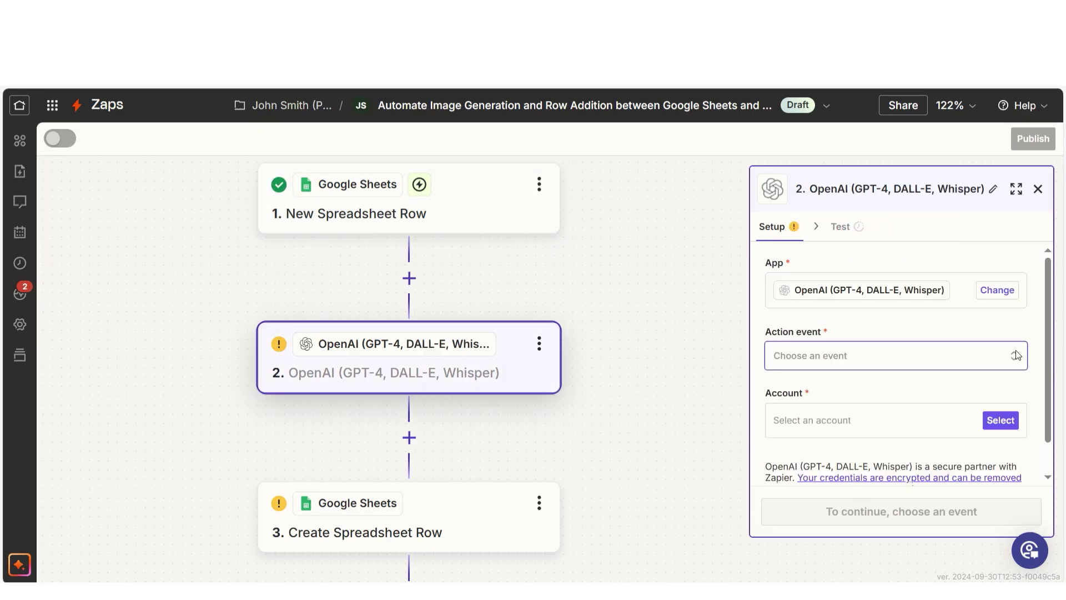
Choose Generate Image With DALL·E 3 from the OpenAI step's Action event list.
scroll(638, 383, down, 5)
click(727, 486)
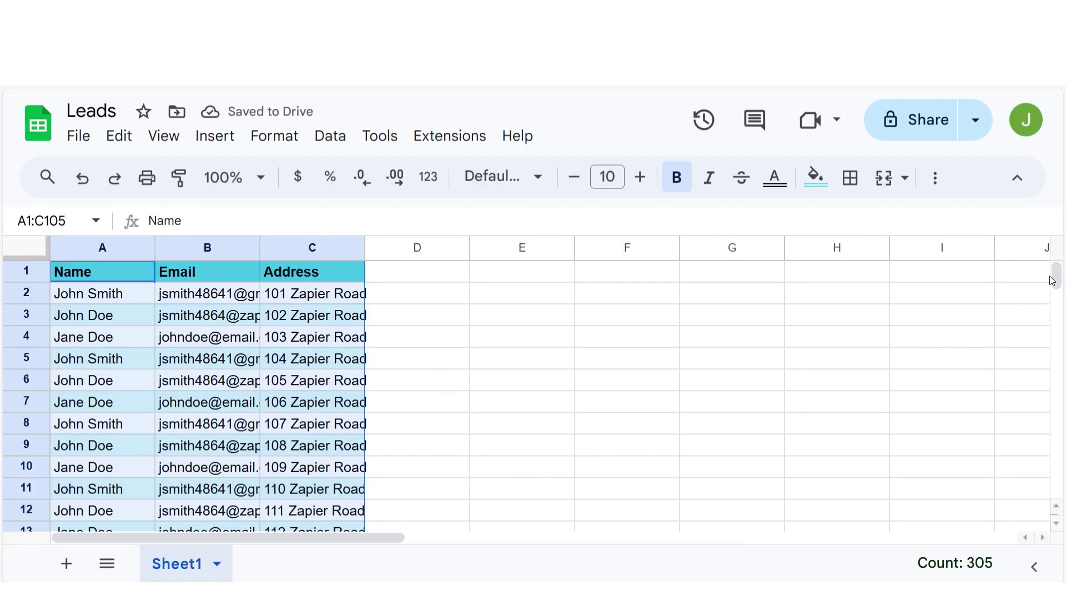
Add the Leads sheet's Email Address and Notes fields to the Conversation step's User Message.
drag(1057, 278, 1059, 294)
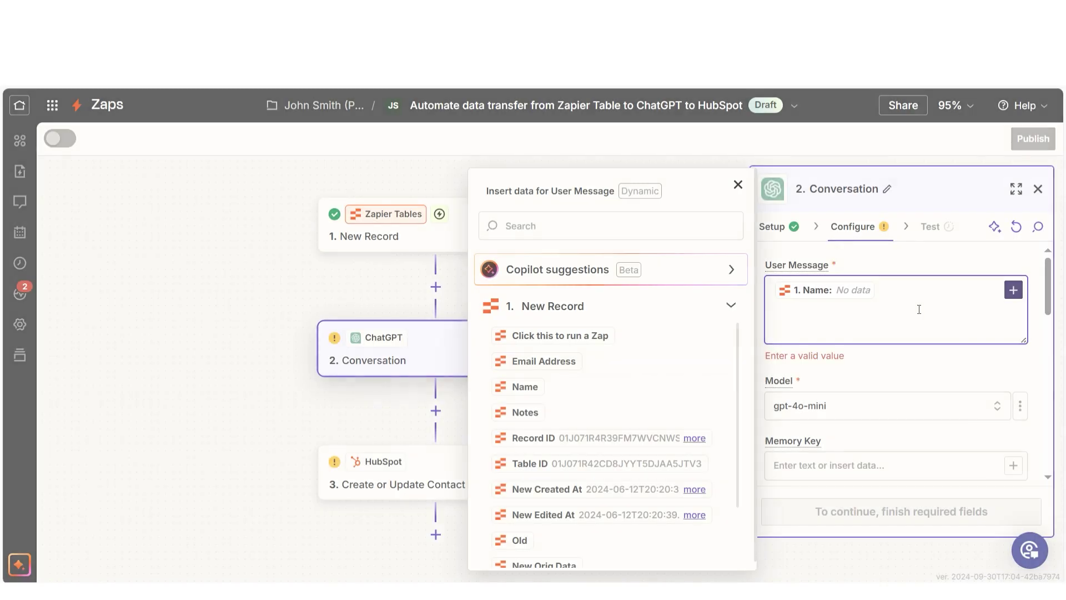
click(572, 364)
click(555, 412)
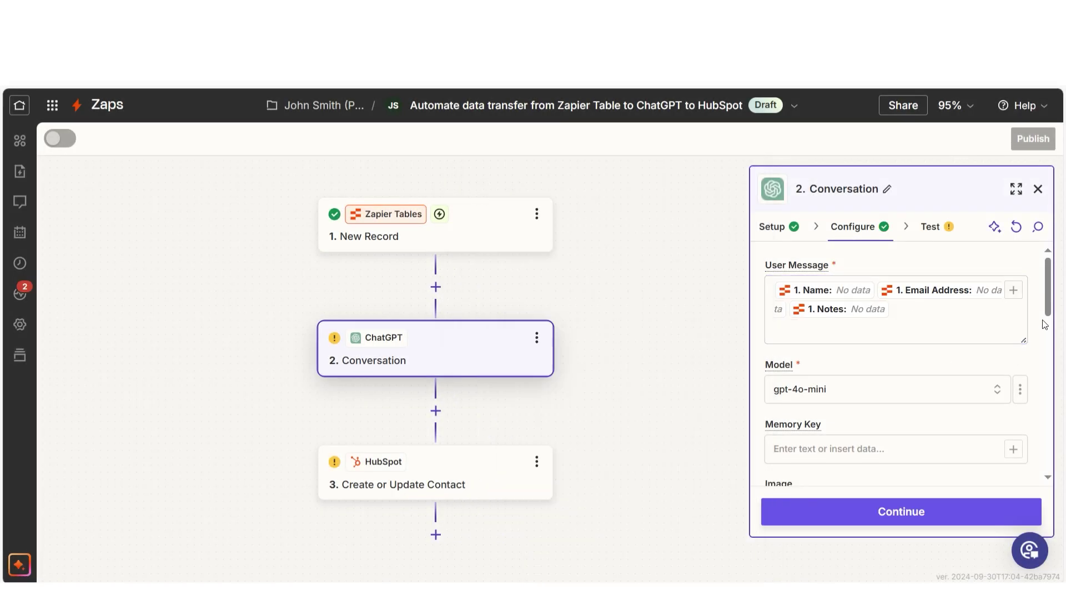
scroll(1032, 344, down, 8)
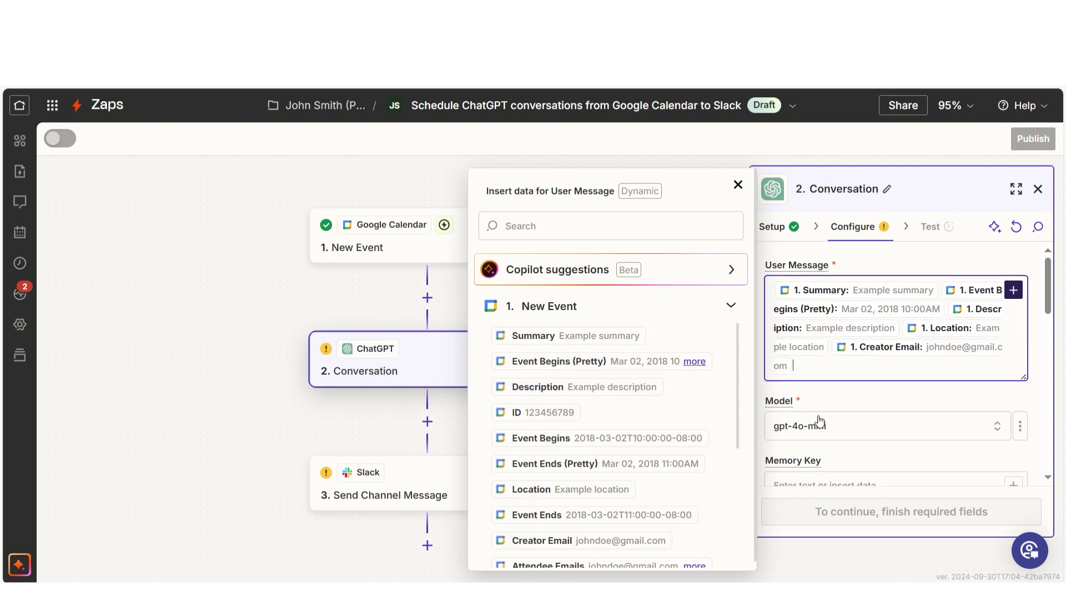
Close the data picker once event Summary, start, Description, Location and Creator Email are inserted.
click(1038, 357)
scroll(953, 356, down, 6)
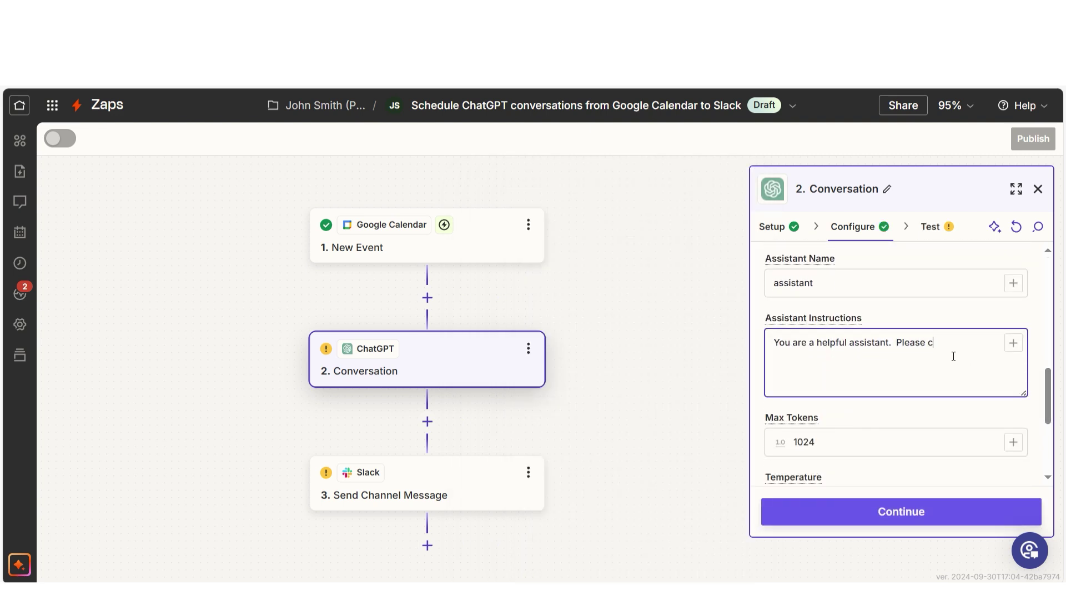